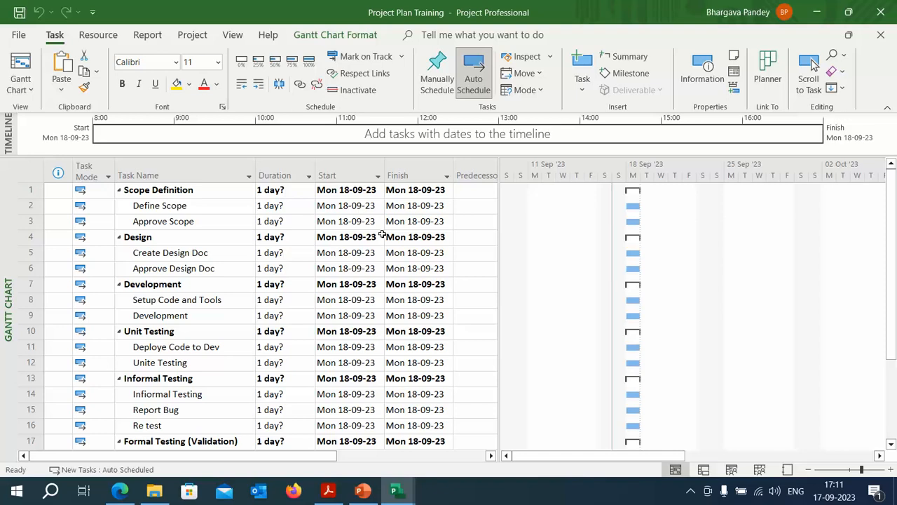
# Step: Open the project information settings and review the available options for scheduling from a project date
pyautogui.click(189, 40)
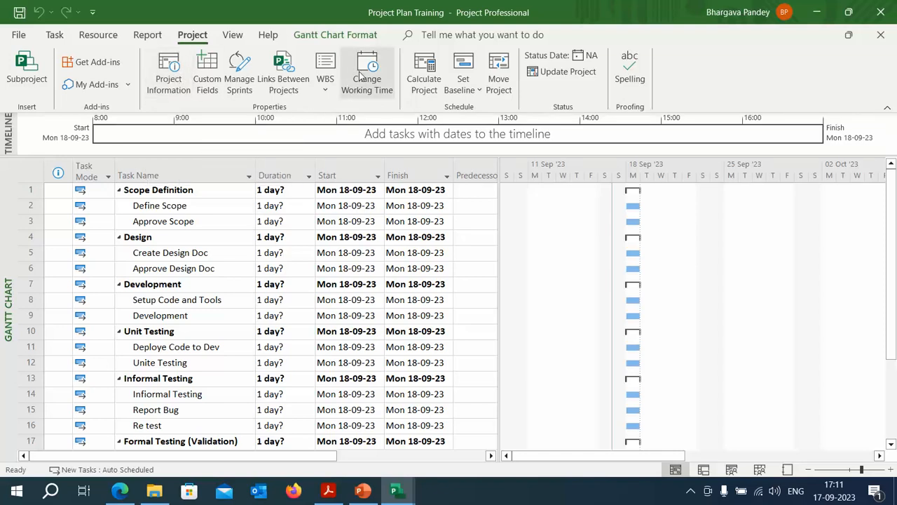
pyautogui.click(165, 82)
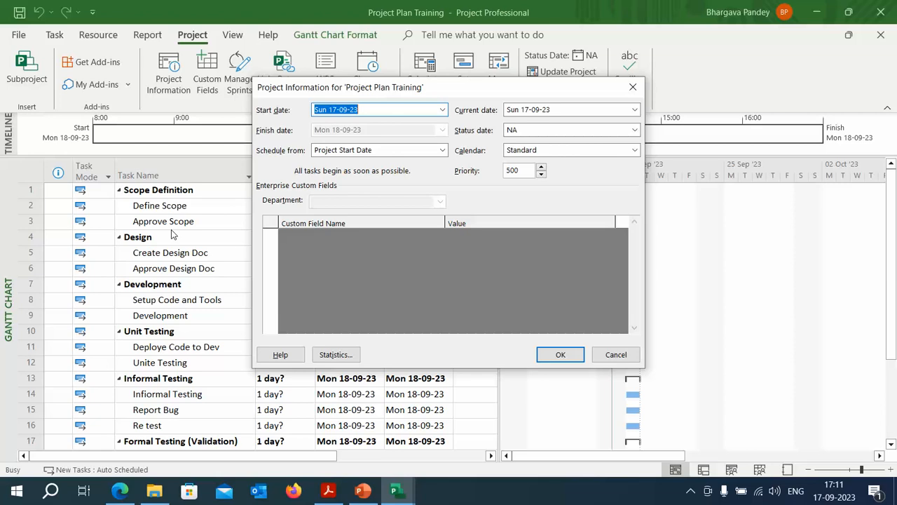
pyautogui.click(432, 151)
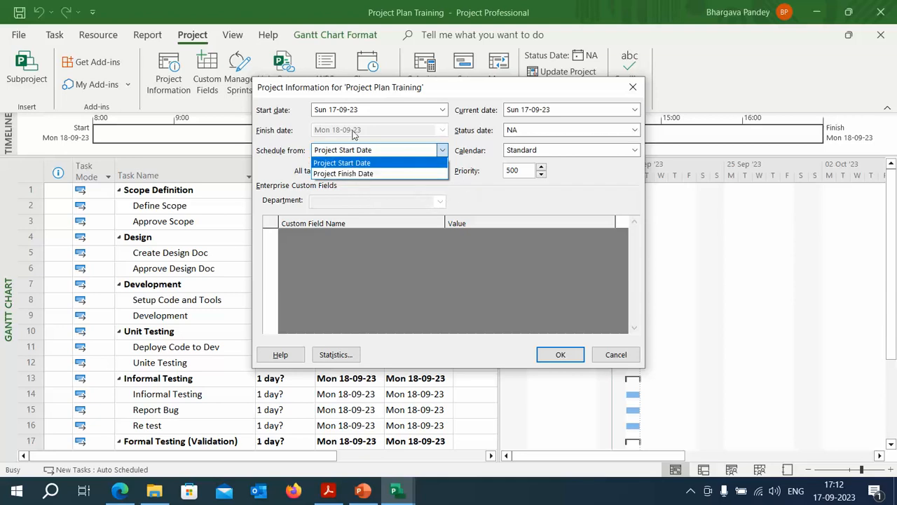
pyautogui.click(478, 197)
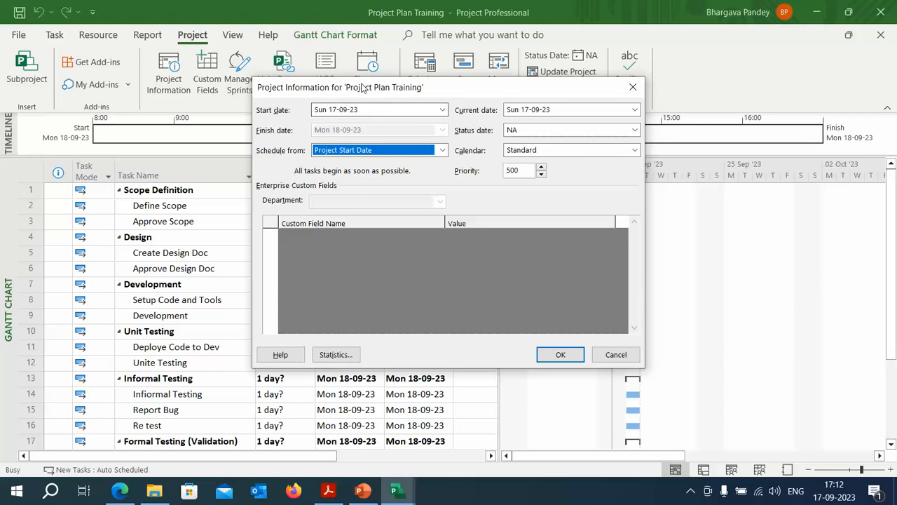
pyautogui.moveTo(362, 89); pyautogui.dragTo(301, 222)
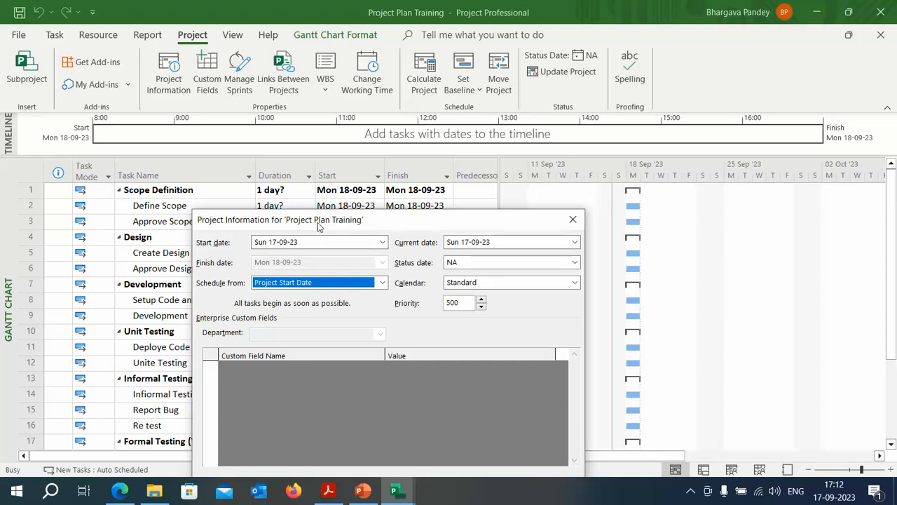
pyautogui.moveTo(321, 222); pyautogui.dragTo(373, 156)
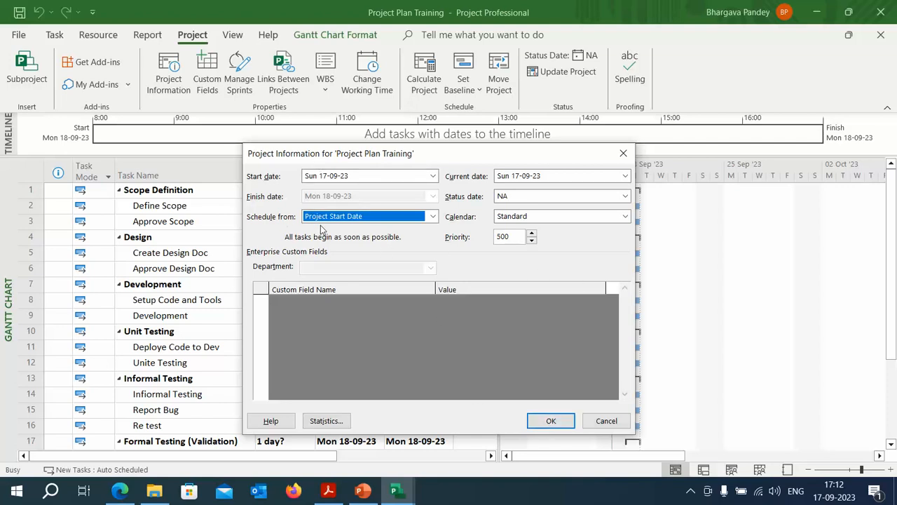
# Step: Try scheduling from Project Finish Date, view the finish date calendar, and return the setting to Project Start Date
pyautogui.click(368, 222)
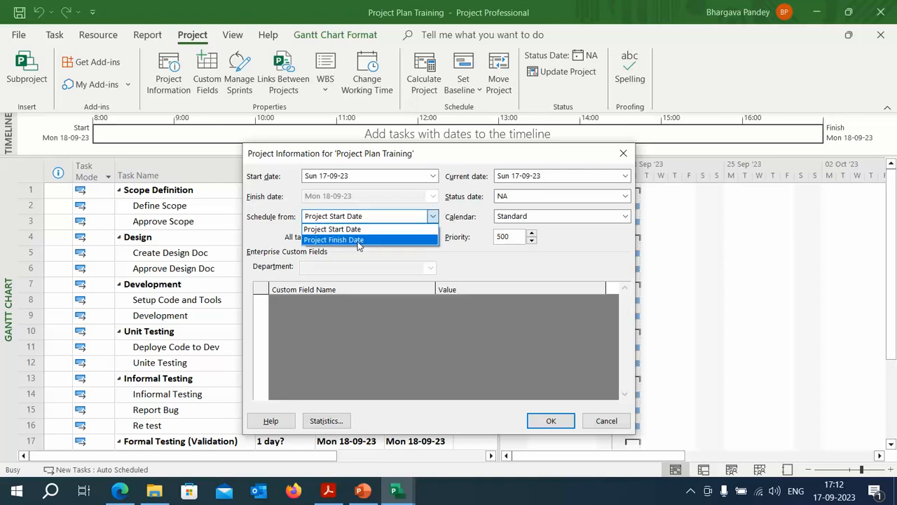
pyautogui.click(357, 239)
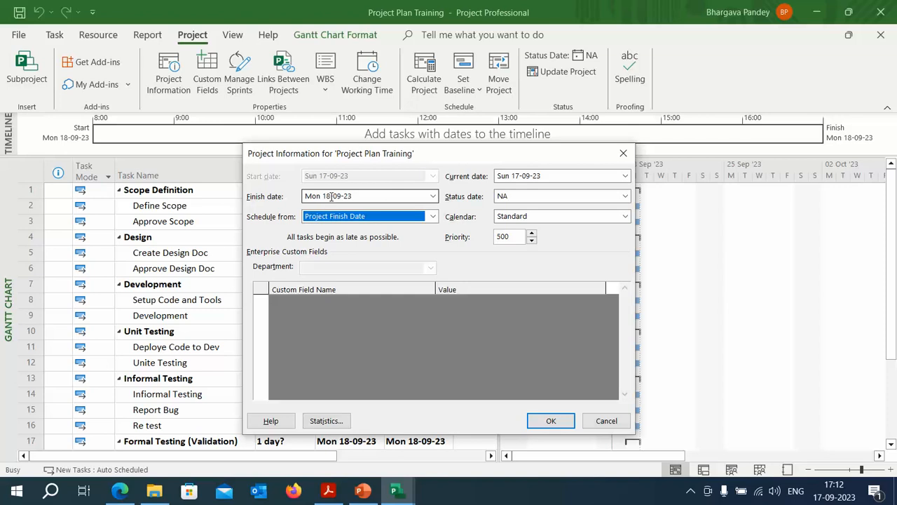
pyautogui.click(432, 196)
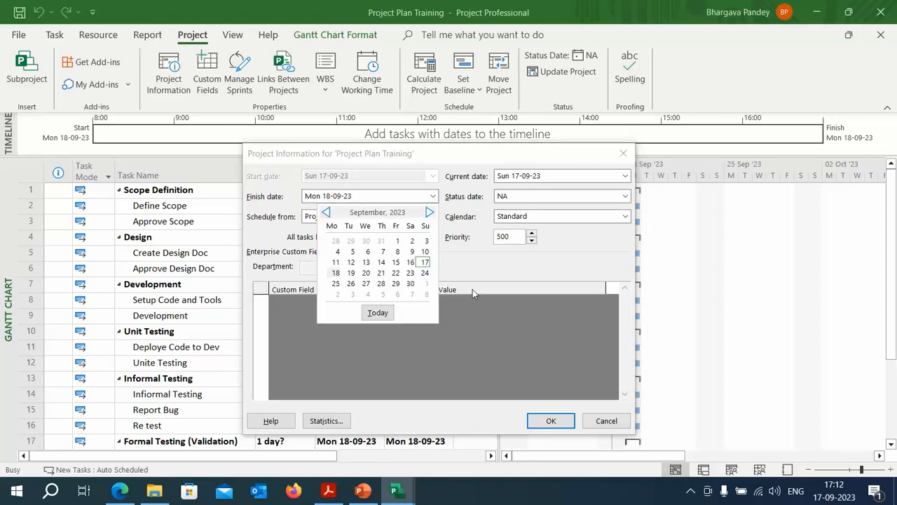
pyautogui.click(470, 270)
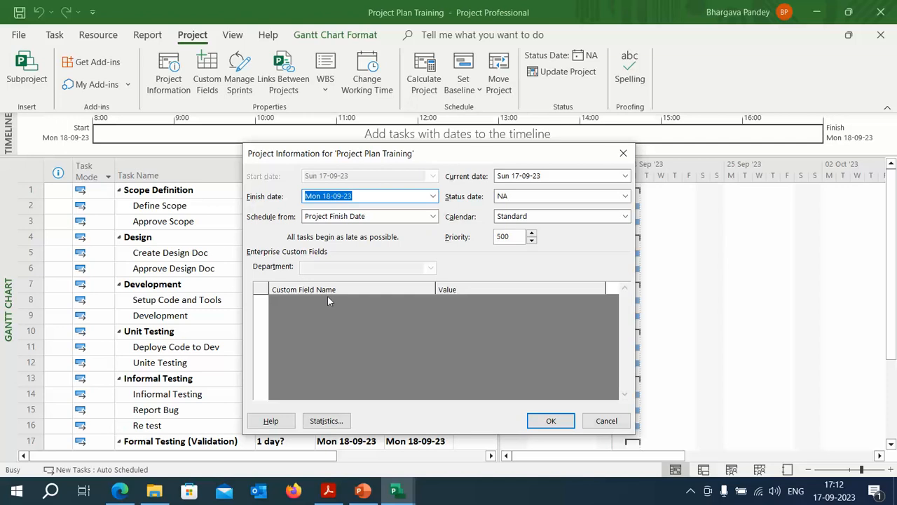
pyautogui.click(417, 216)
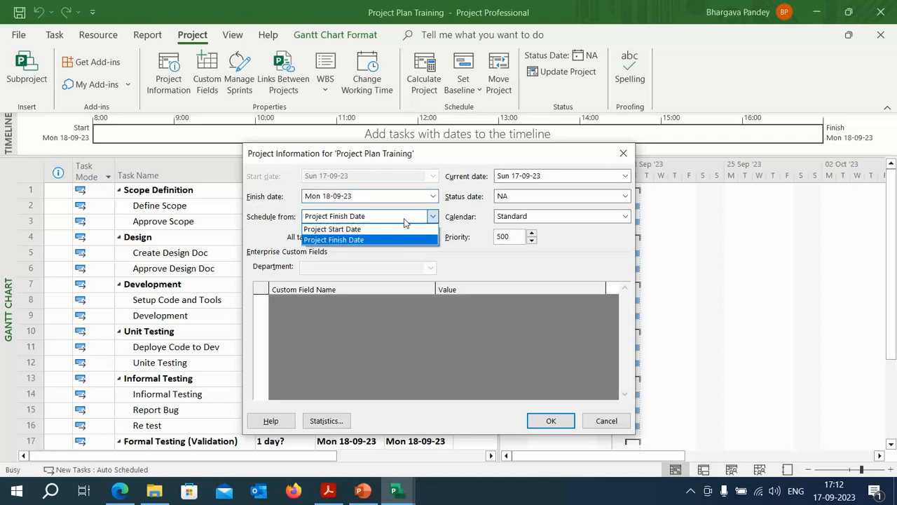
pyautogui.click(391, 230)
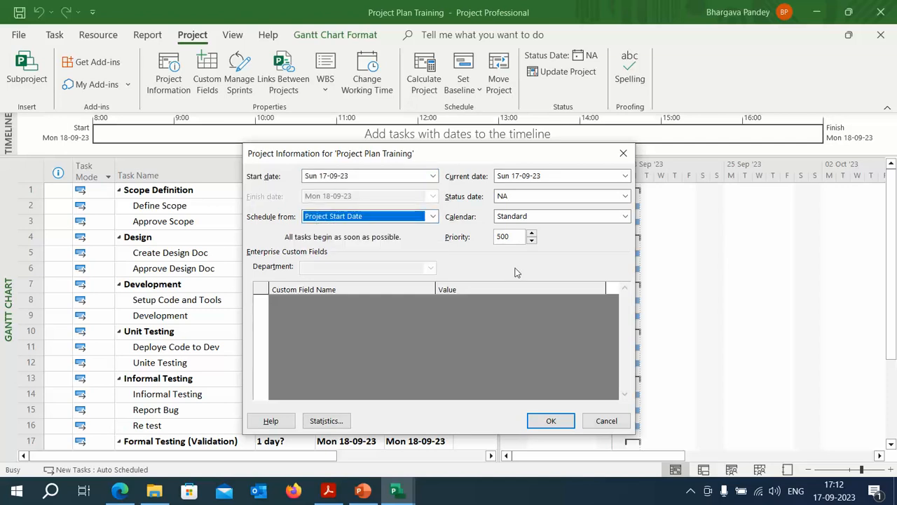
# Step: Choose the Standard calendar for the project, check the status date picker, and accept the project information
pyautogui.click(626, 217)
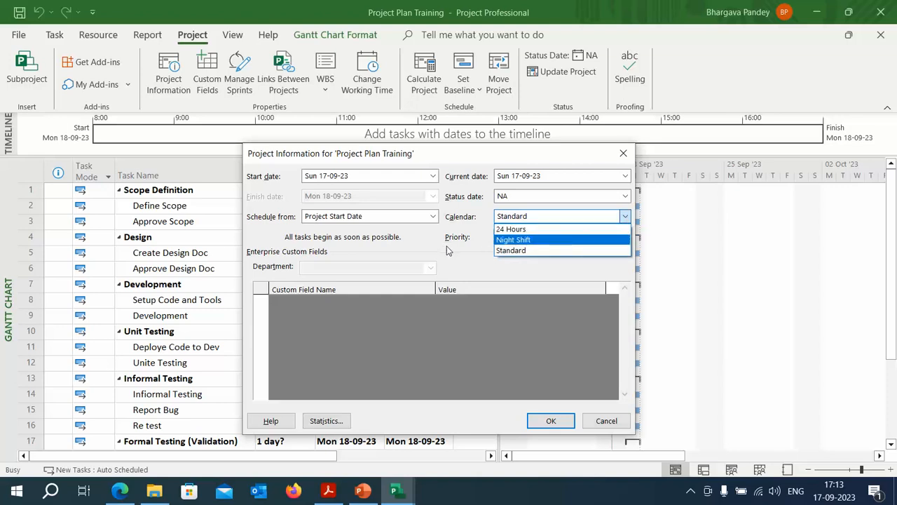
pyautogui.click(516, 250)
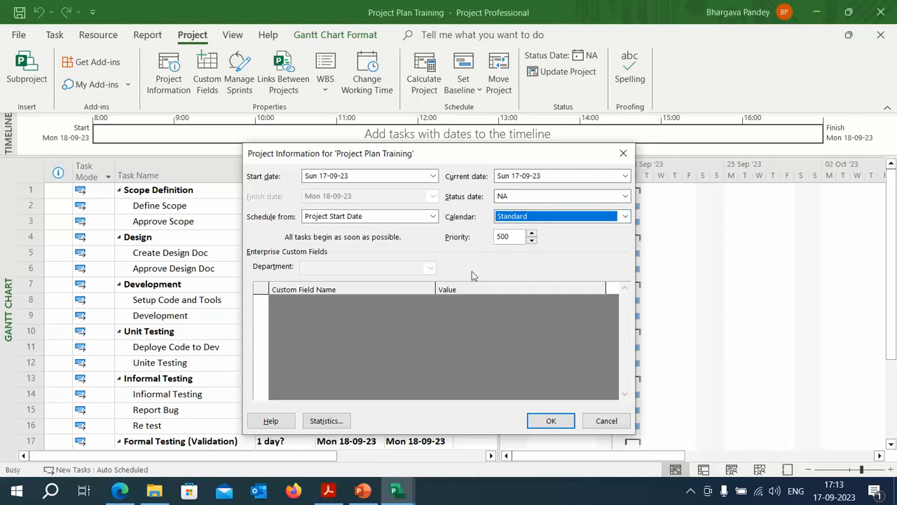
pyautogui.click(626, 196)
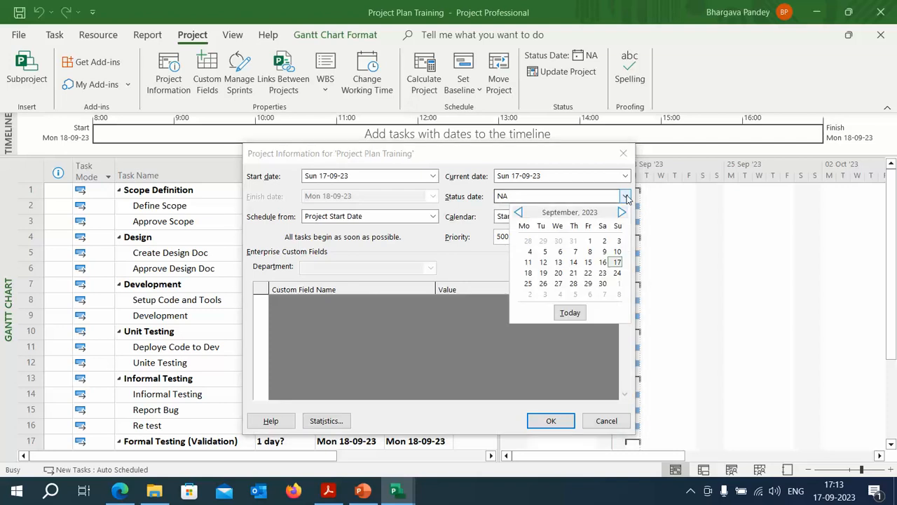
pyautogui.click(626, 196)
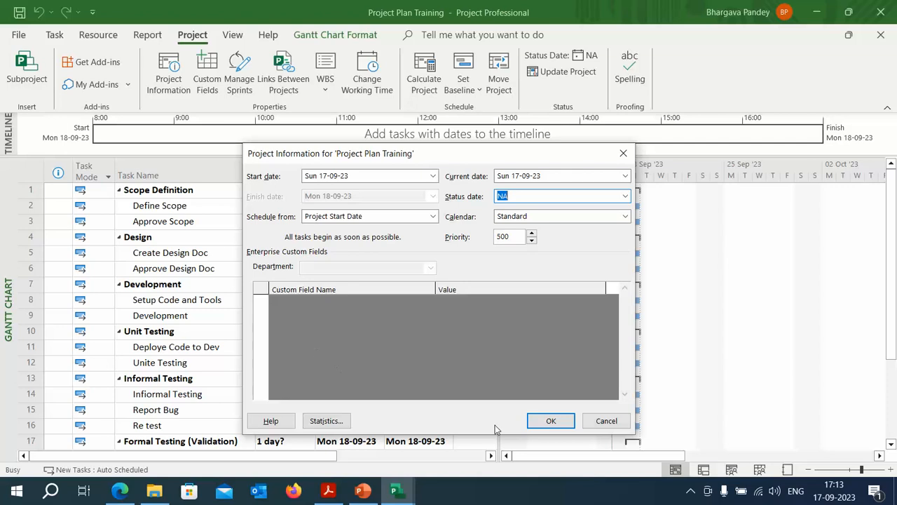
pyautogui.click(554, 423)
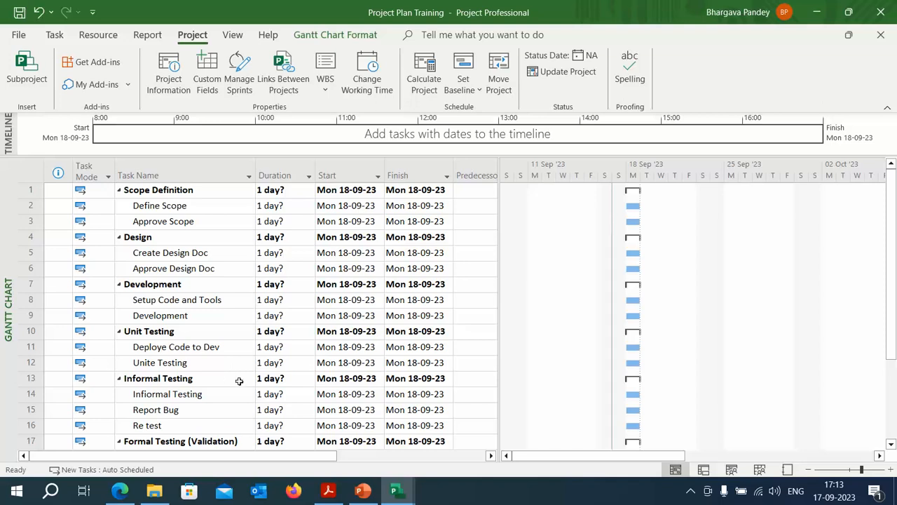
# Step: Add a nonworking exception named Holiday on 21 September 2023 to the Standard project calendar
pyautogui.click(368, 76)
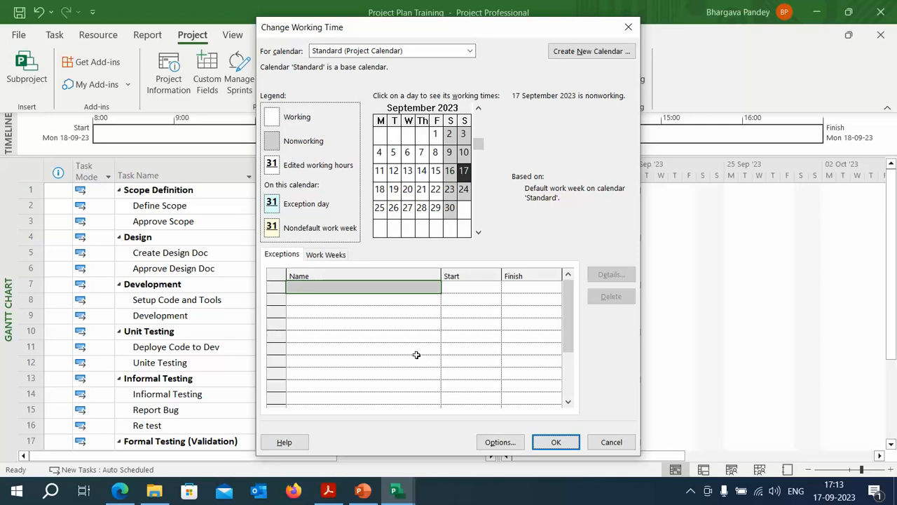
pyautogui.click(422, 191)
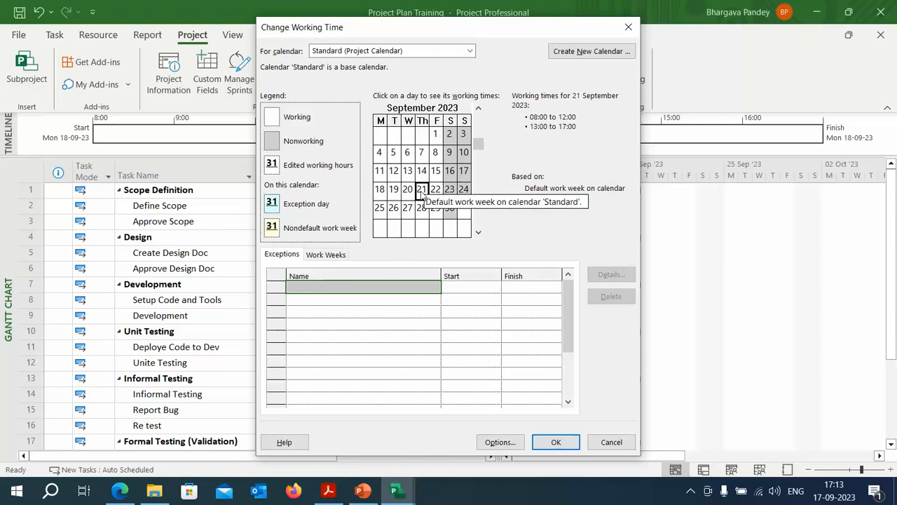
pyautogui.click(375, 288)
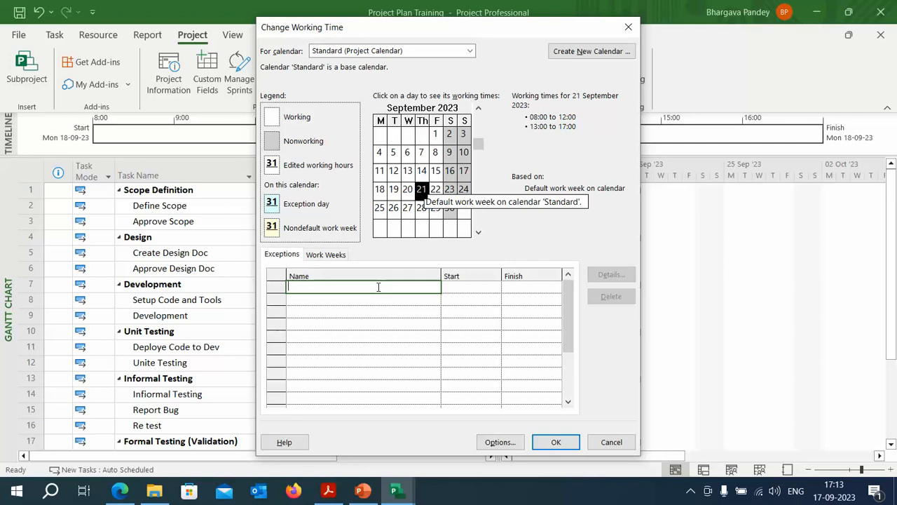
pyautogui.write('Holida')
pyautogui.click(378, 287)
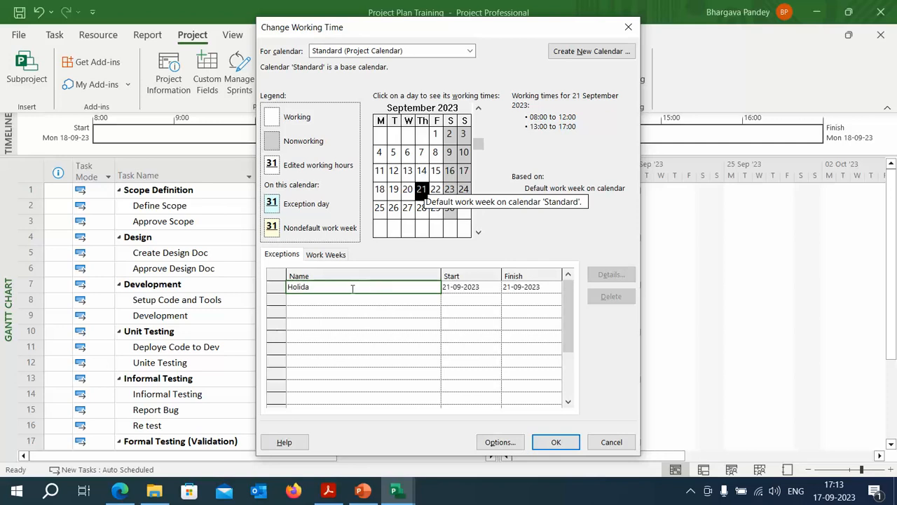
pyautogui.click(319, 287)
pyautogui.write('y')
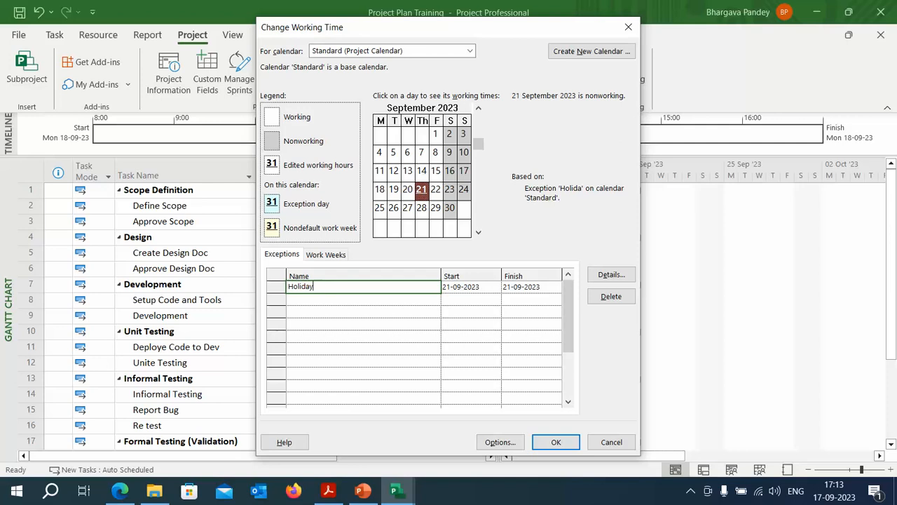
pyautogui.press('Return')
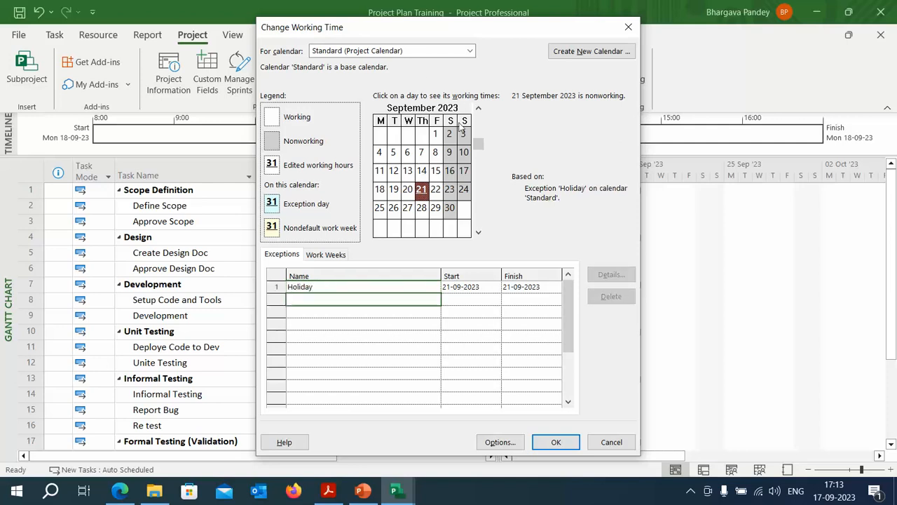
# Step: Add a second calendar exception named Holiday on 2 October 2023
pyautogui.click(478, 232)
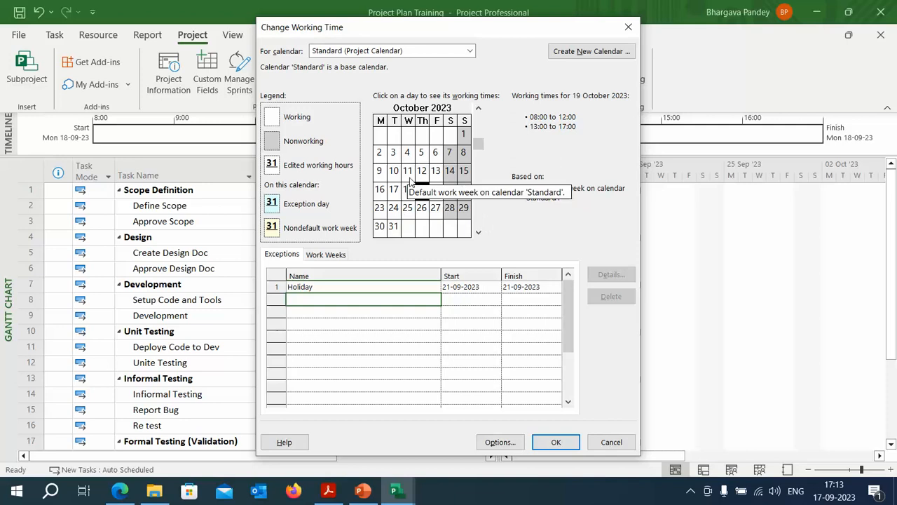
pyautogui.click(380, 156)
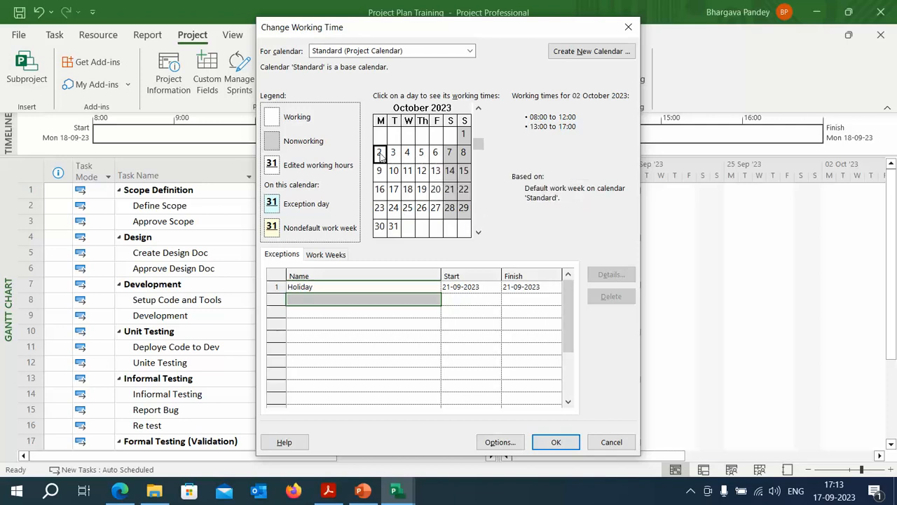
pyautogui.click(316, 302)
pyautogui.write('H')
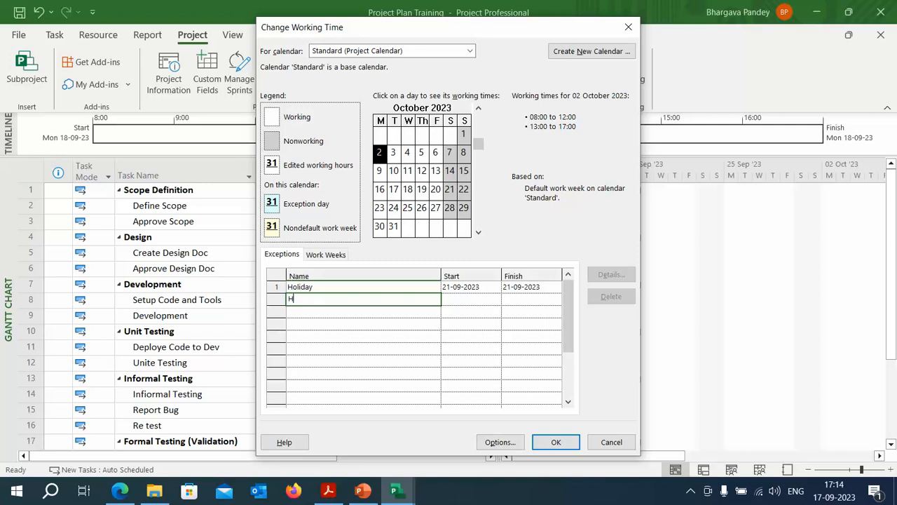
pyautogui.write('oliday')
pyautogui.press('Return')
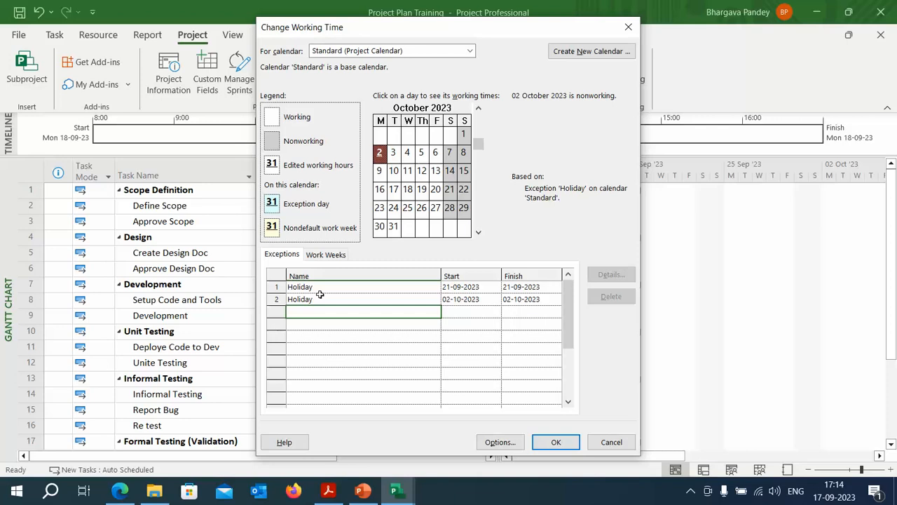
# Step: Examine how the September and October holiday exceptions are marked in the project calendar
pyautogui.click(478, 107)
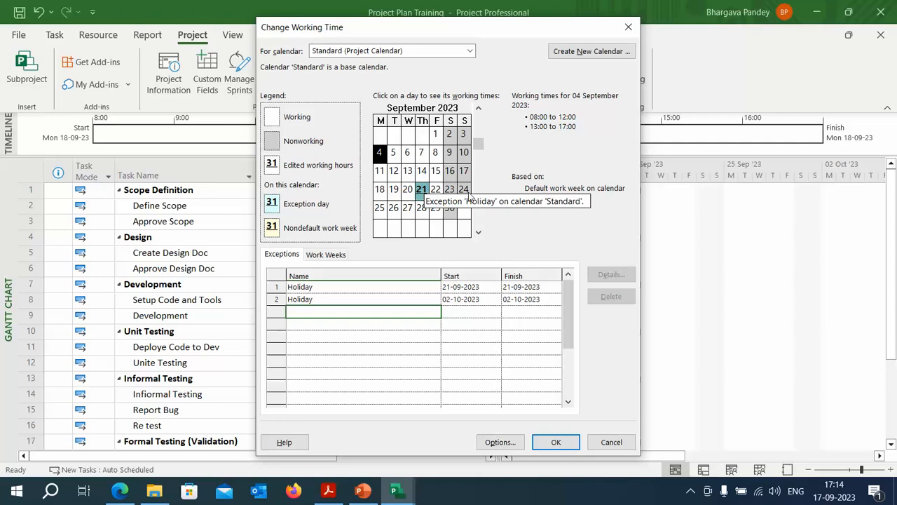
pyautogui.click(478, 232)
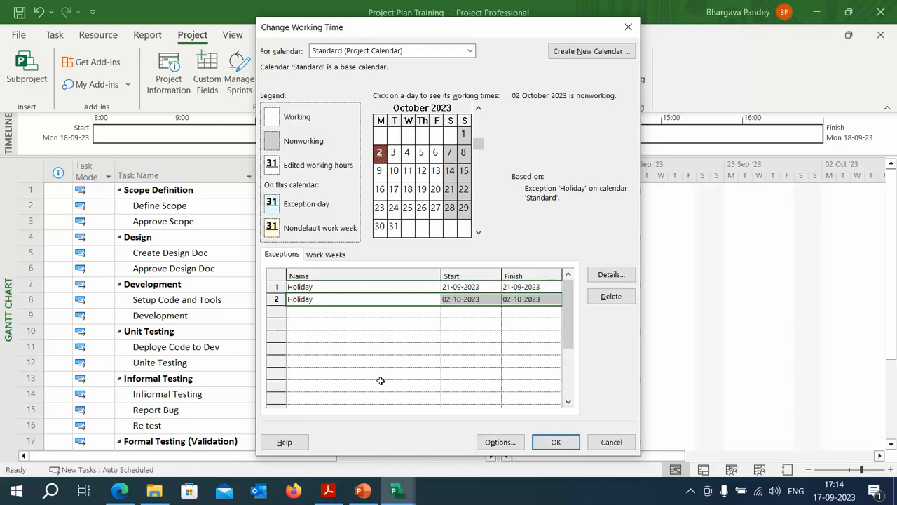
pyautogui.click(394, 226)
pyautogui.click(328, 286)
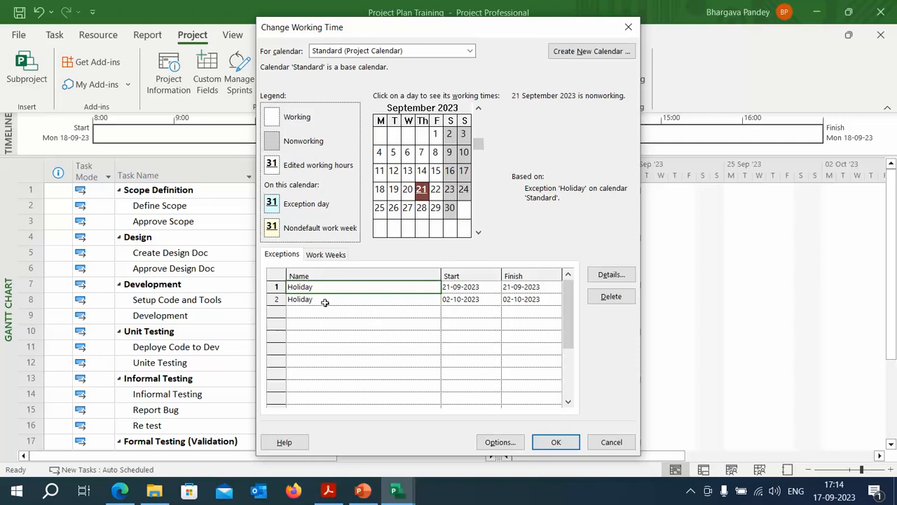
pyautogui.click(326, 299)
pyautogui.click(326, 286)
pyautogui.click(320, 303)
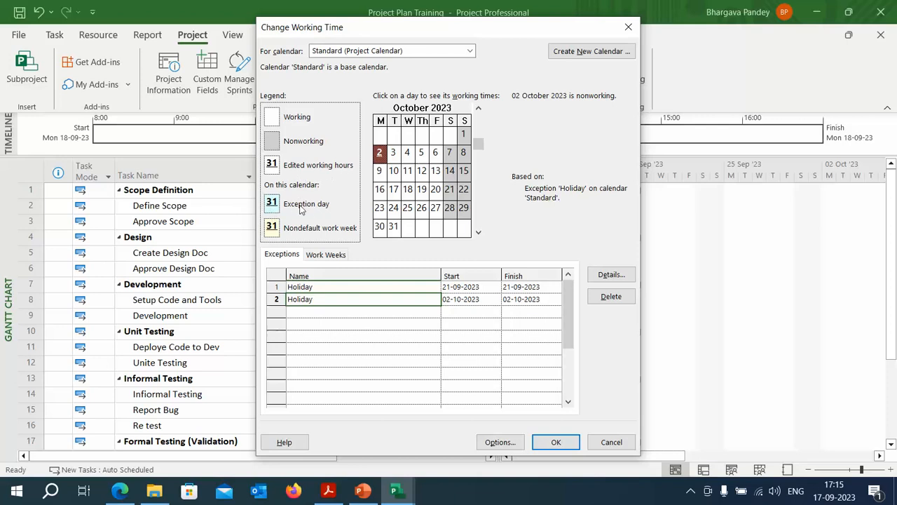
pyautogui.click(326, 312)
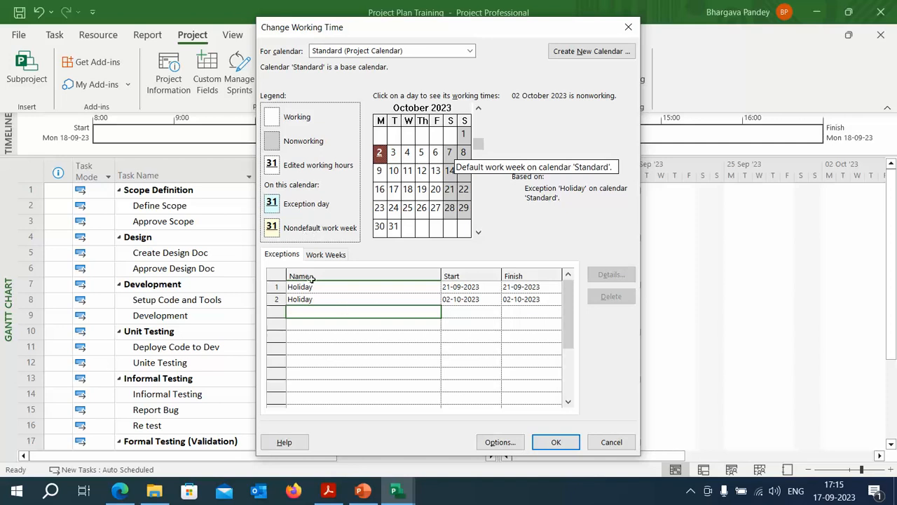
# Step: Try switching the 2 October holiday exception from nonworking to working times in its details, and discard the change
pyautogui.click(300, 298)
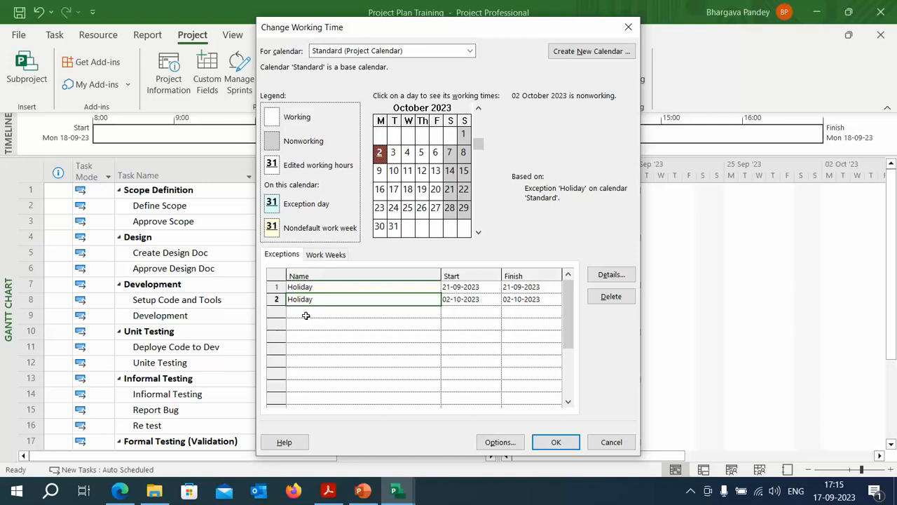
pyautogui.click(615, 278)
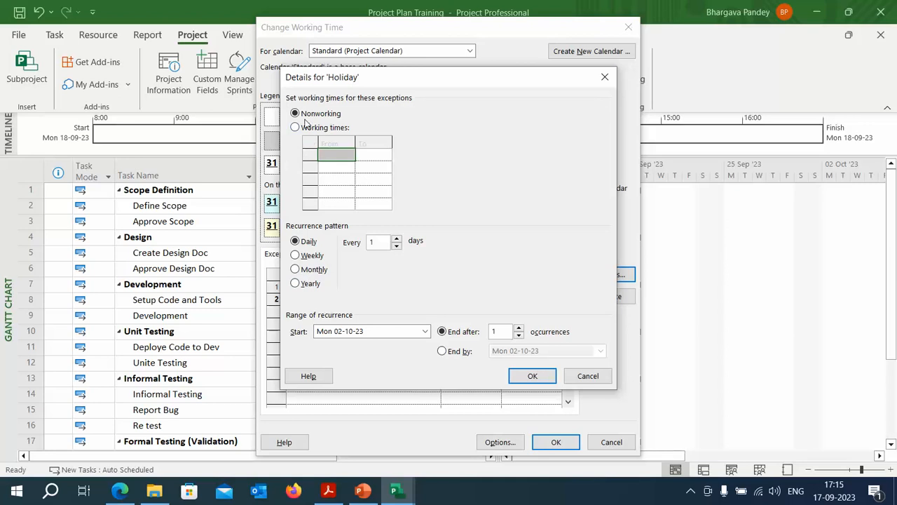
pyautogui.click(295, 128)
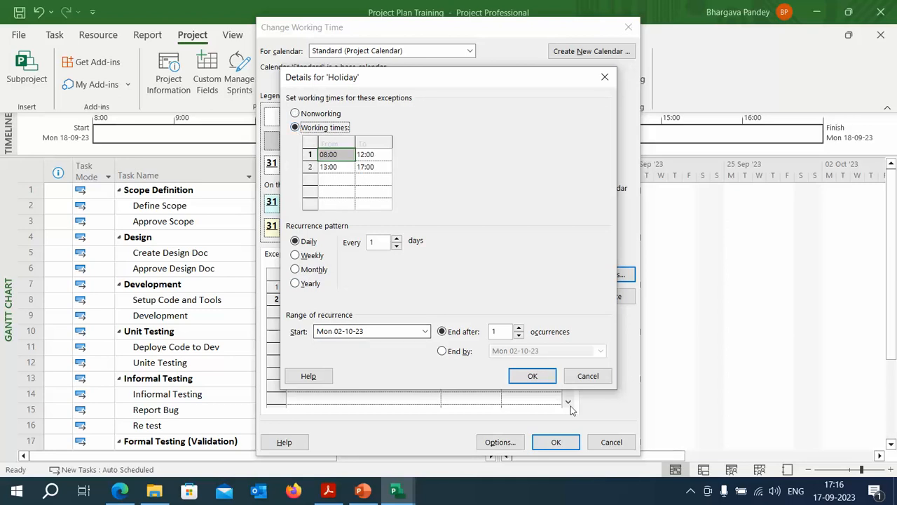
pyautogui.click(592, 376)
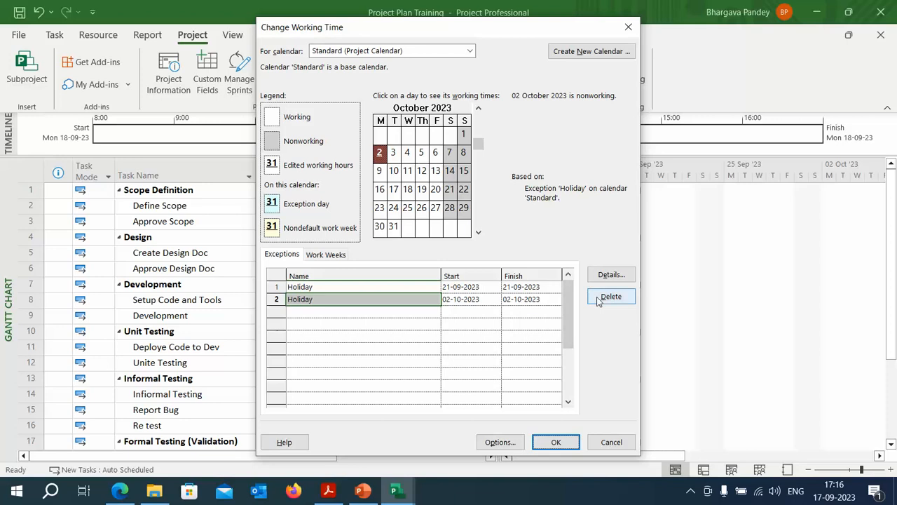
# Step: Check the working status of 21, 28 and 30 September 2023 in the Standard calendar against the listed exceptions
pyautogui.click(305, 288)
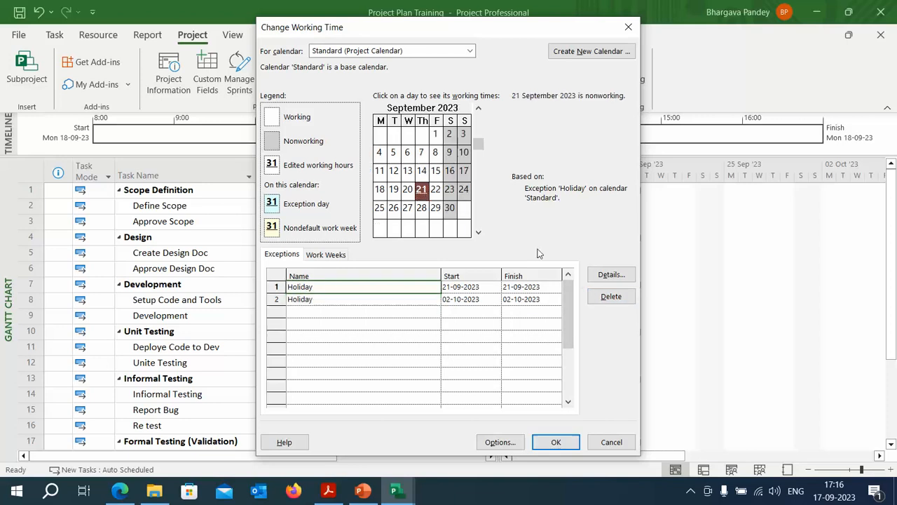
pyautogui.click(421, 208)
pyautogui.click(310, 313)
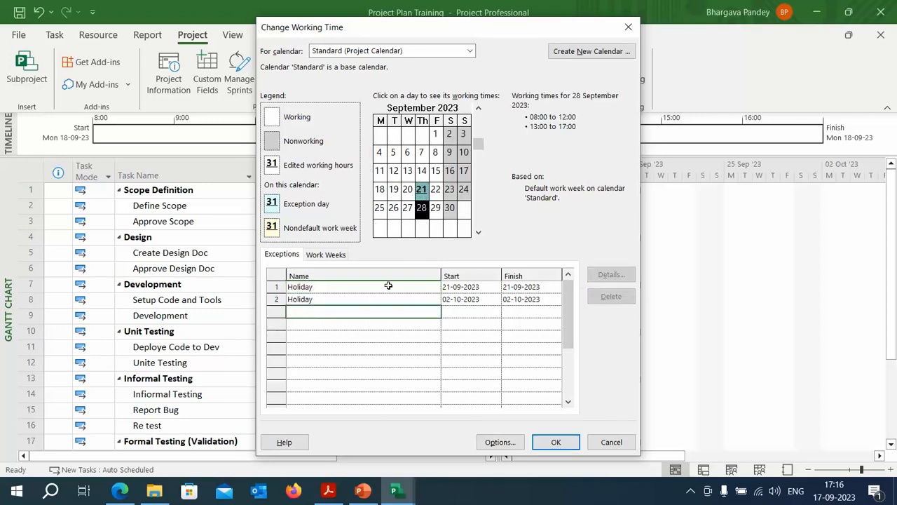
pyautogui.click(422, 212)
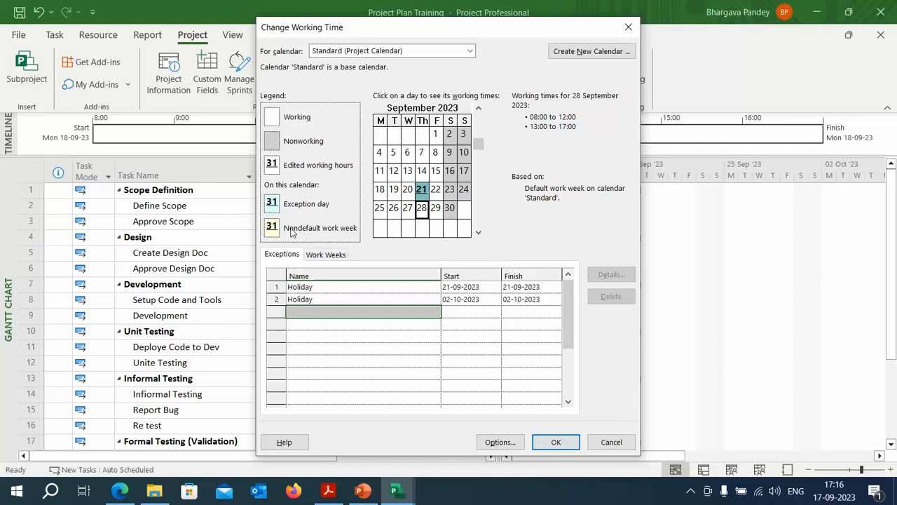
pyautogui.click(422, 190)
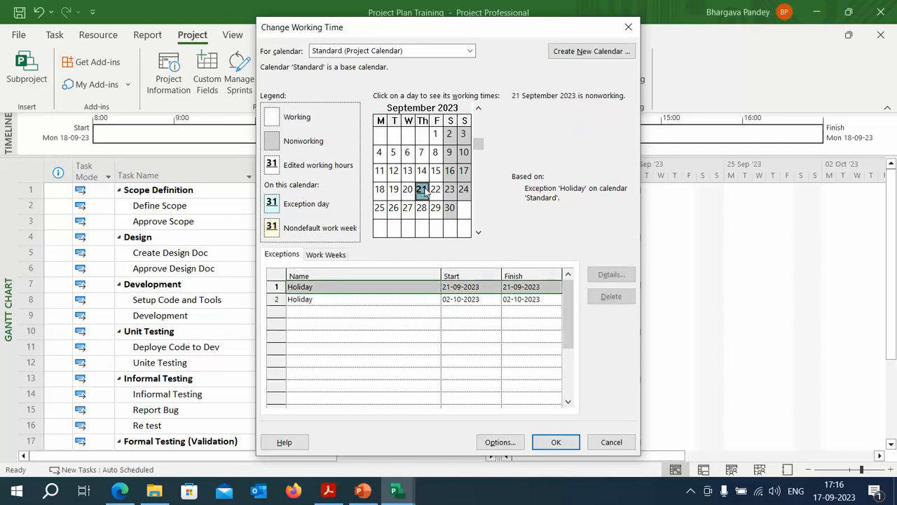
pyautogui.click(451, 208)
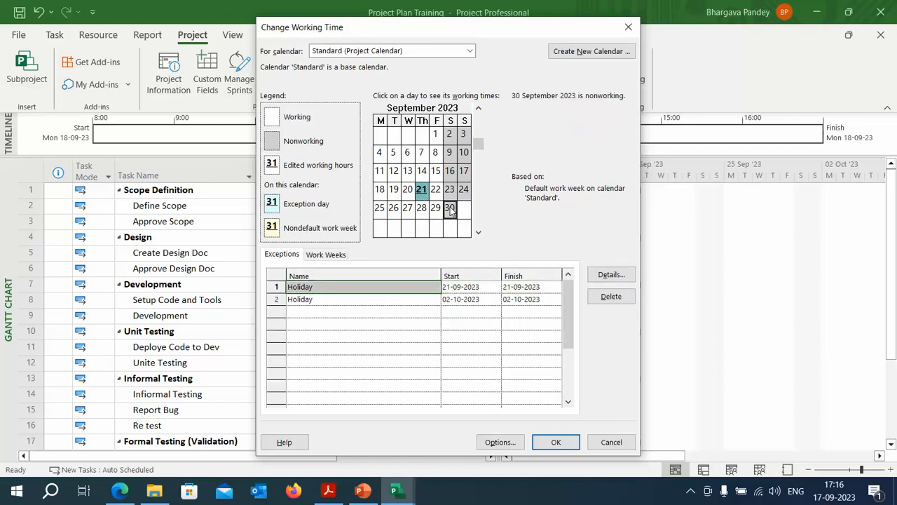
# Step: Review the 21 September holiday's details and the project's schedule options without changing them, and cancel out of the working-time settings
pyautogui.click(610, 276)
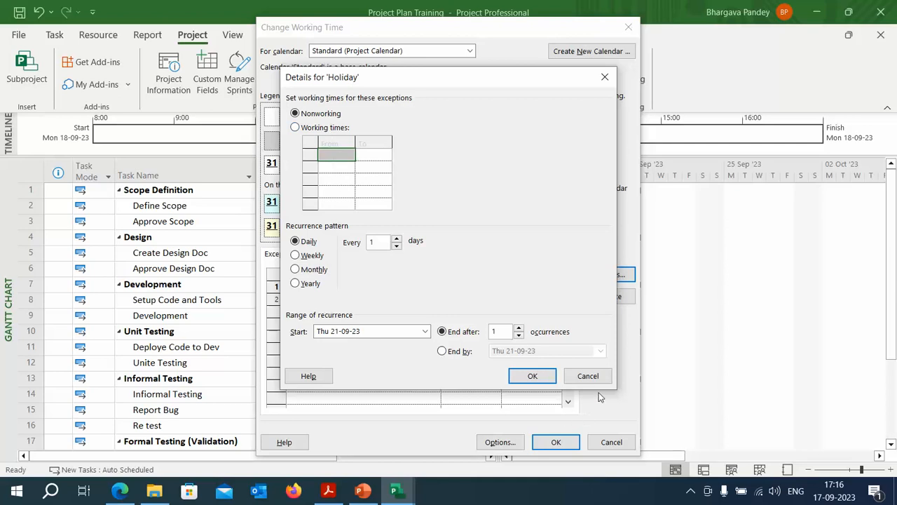
pyautogui.click(589, 376)
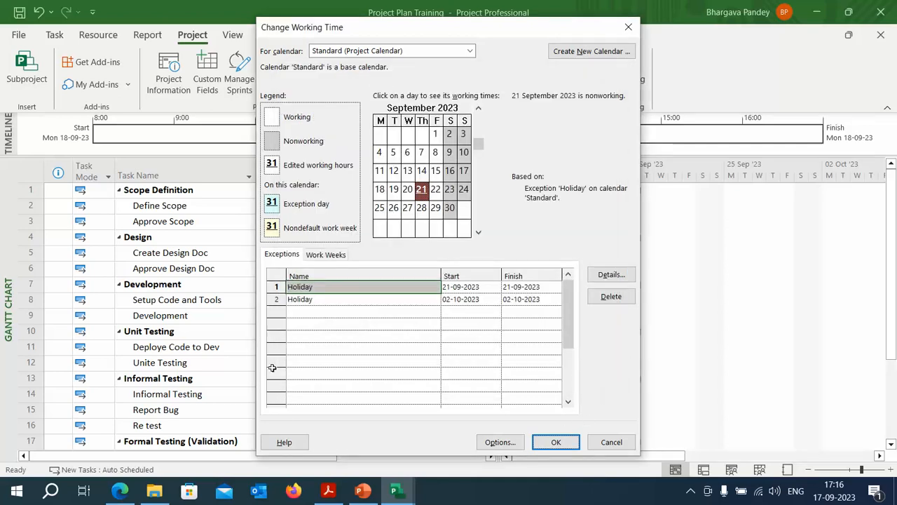
pyautogui.click(499, 442)
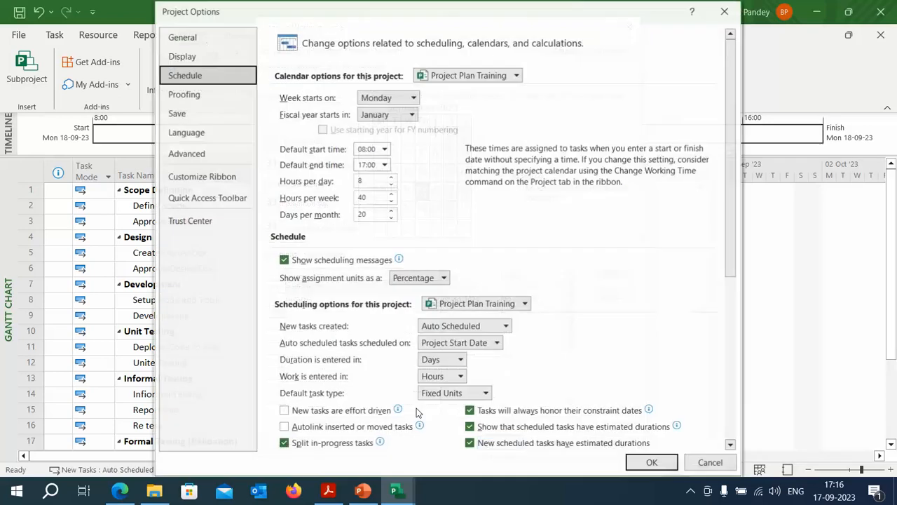
pyautogui.click(711, 463)
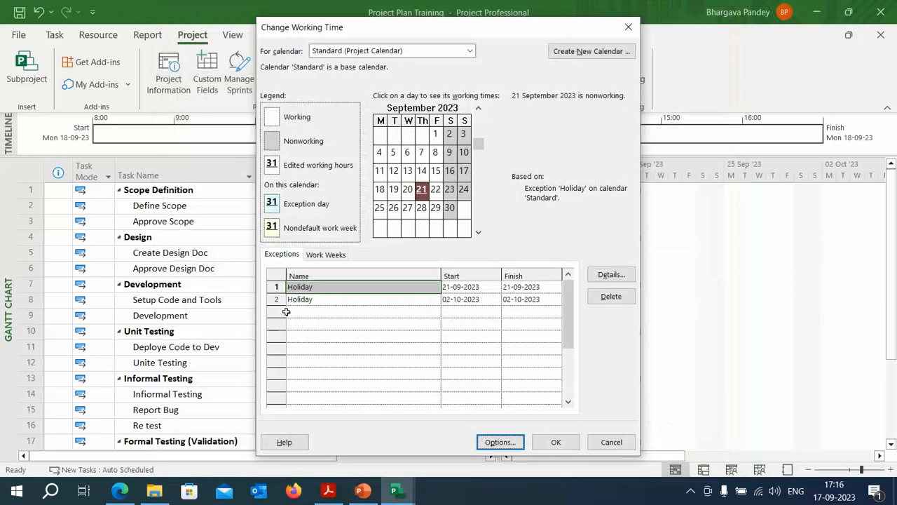
pyautogui.click(612, 442)
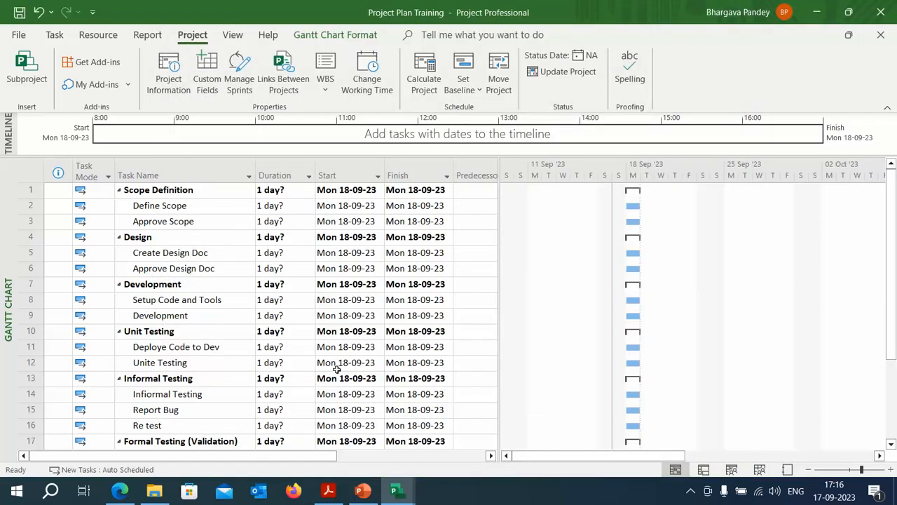